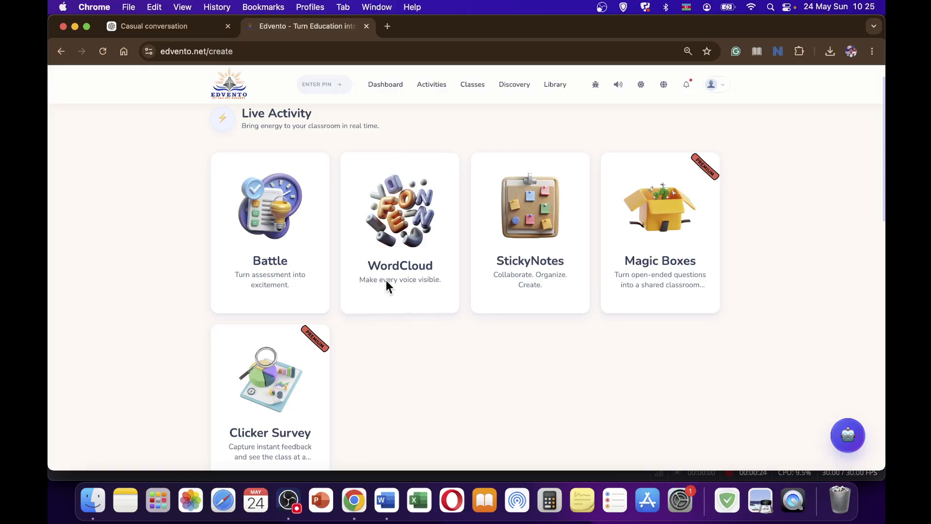
Create a WordCloud live activity titled "Hansı bölgədən gəlmisiniz?"
mouse_move(405, 187)
mouse_move(380, 270)
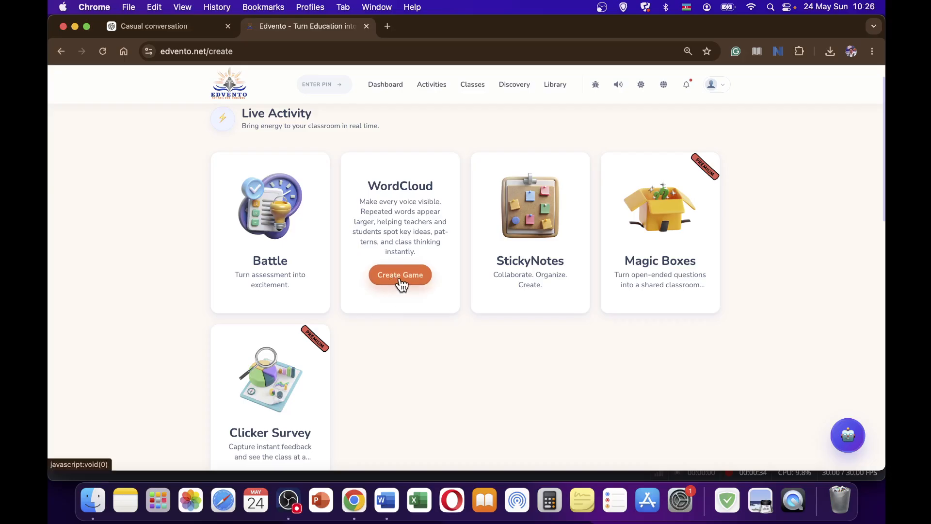
click(401, 275)
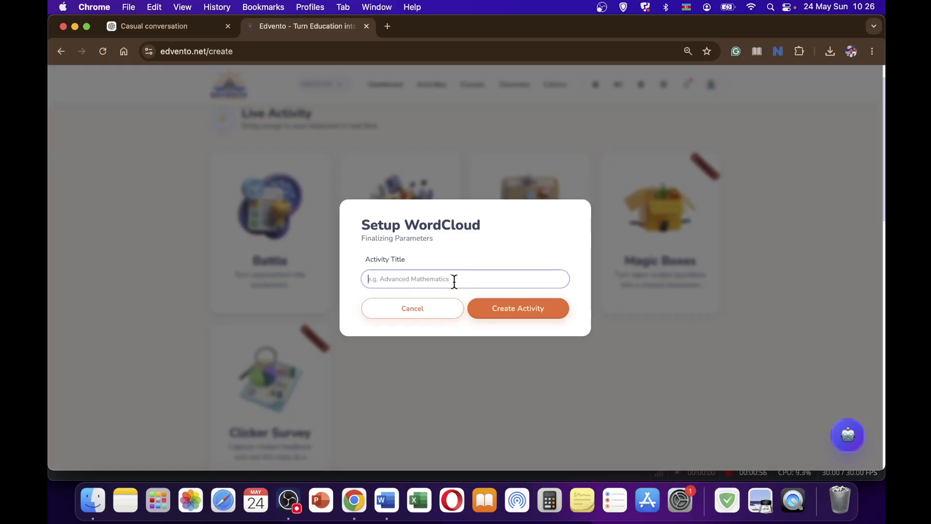
text(Hansi)
text( bölgədən gəlmisiniz)
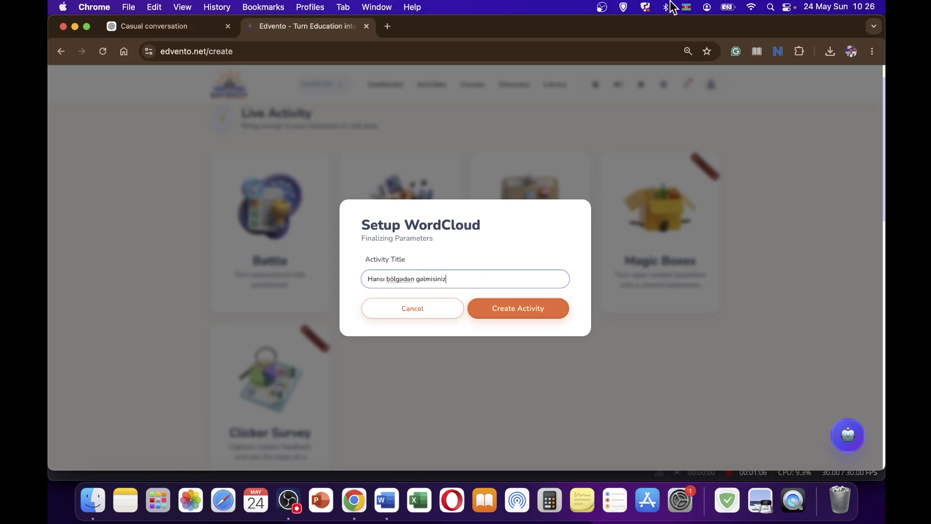
click(687, 7)
click(703, 37)
text(?)
click(687, 7)
click(688, 25)
click(423, 278)
click(521, 312)
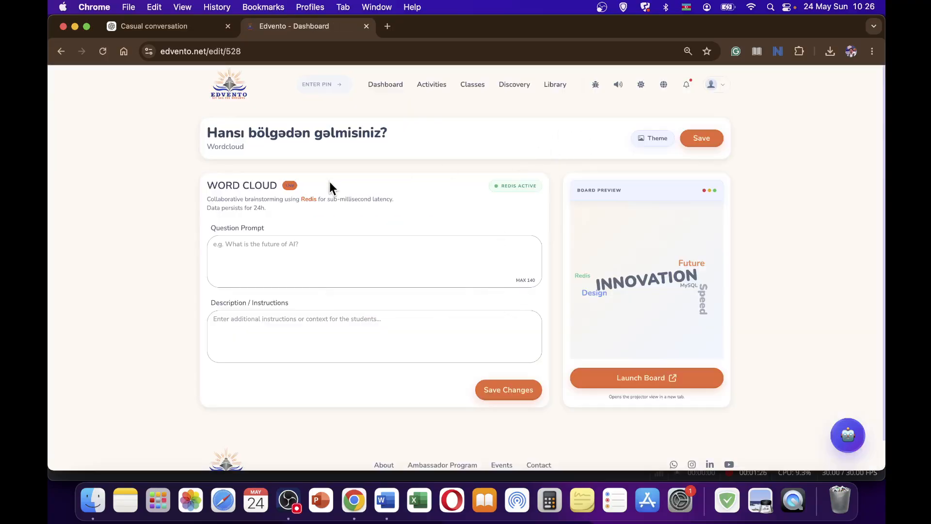
Apply the parrot background, Theme 13, to the word cloud activity
drag(376, 132, 145, 139)
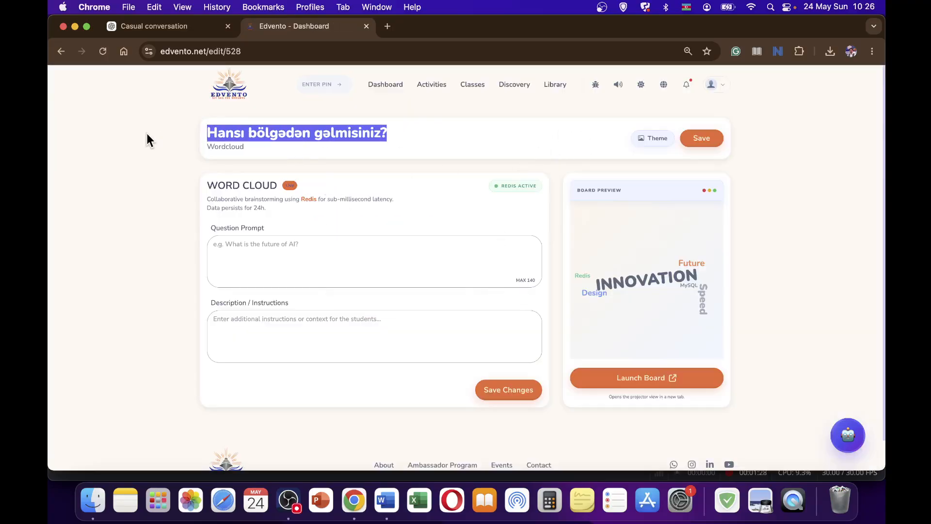
click(591, 138)
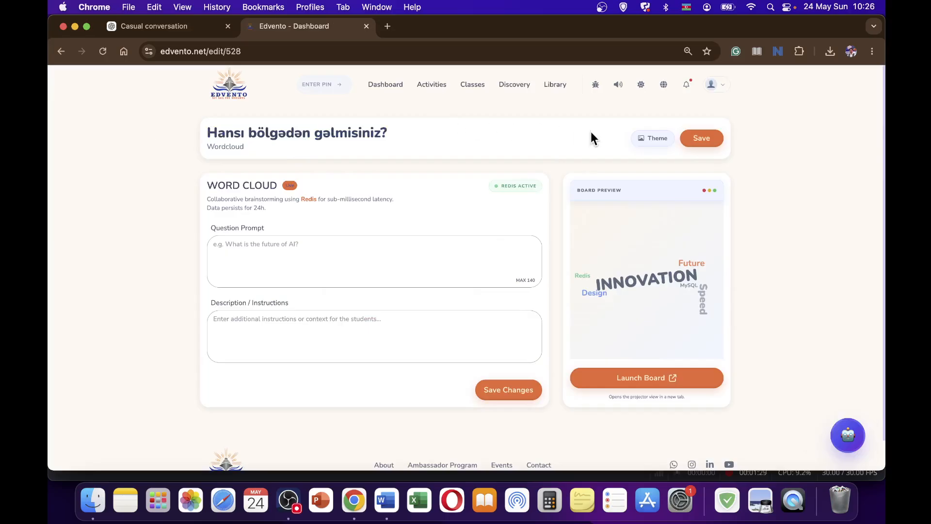
click(651, 141)
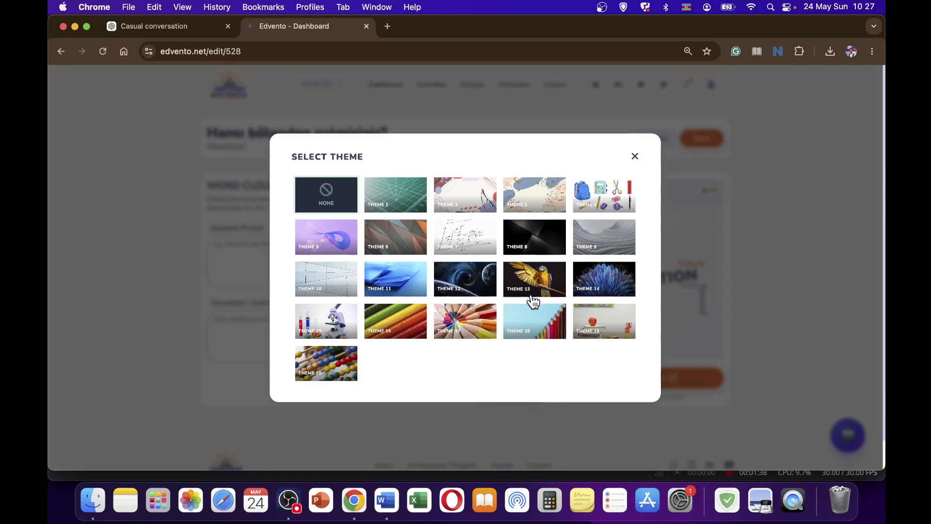
click(595, 246)
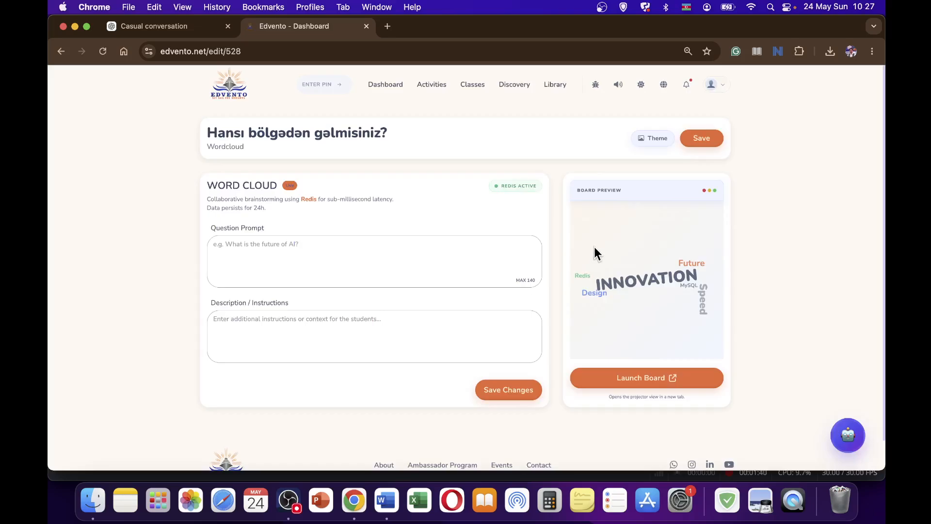
Copy the activity title "Hansı bölgədən gəlmisiniz?" into the question prompt
click(286, 253)
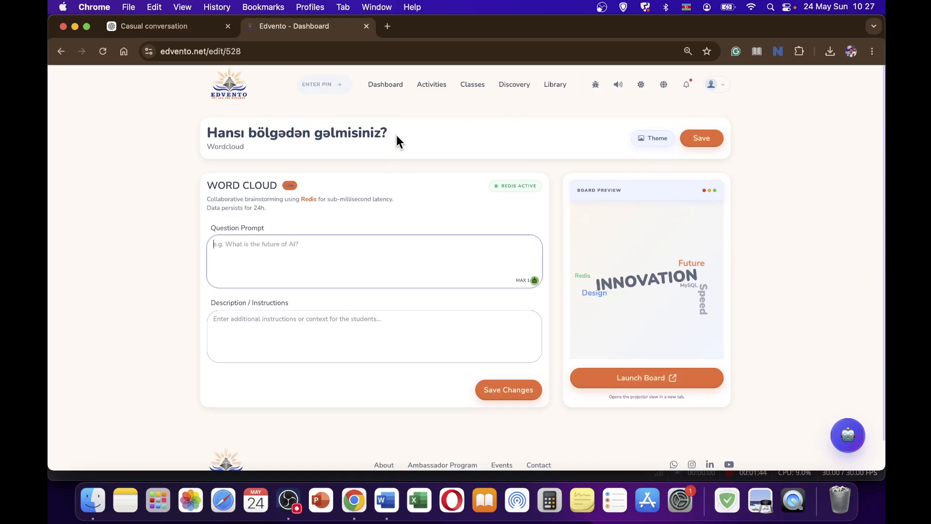
drag(396, 136, 190, 135)
key(super+c)
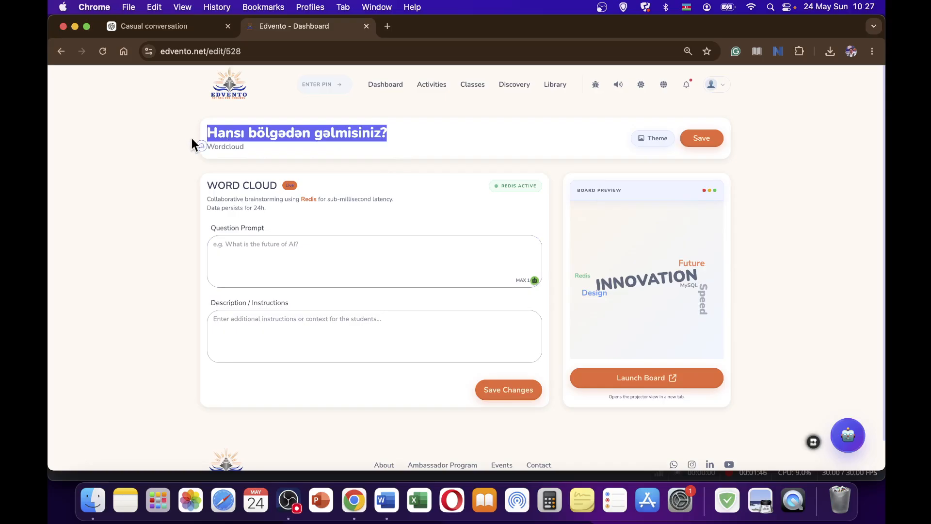
click(259, 259)
key(super+v)
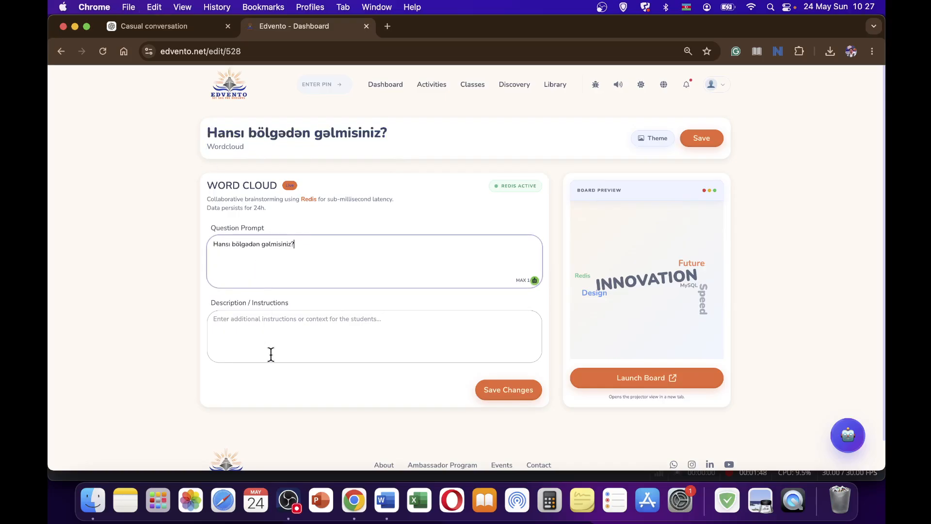
Add the instructions "Zəhmət olmasa yaşadığınız bölgənin adını yazın." and save the activity
click(272, 330)
text(Zə)
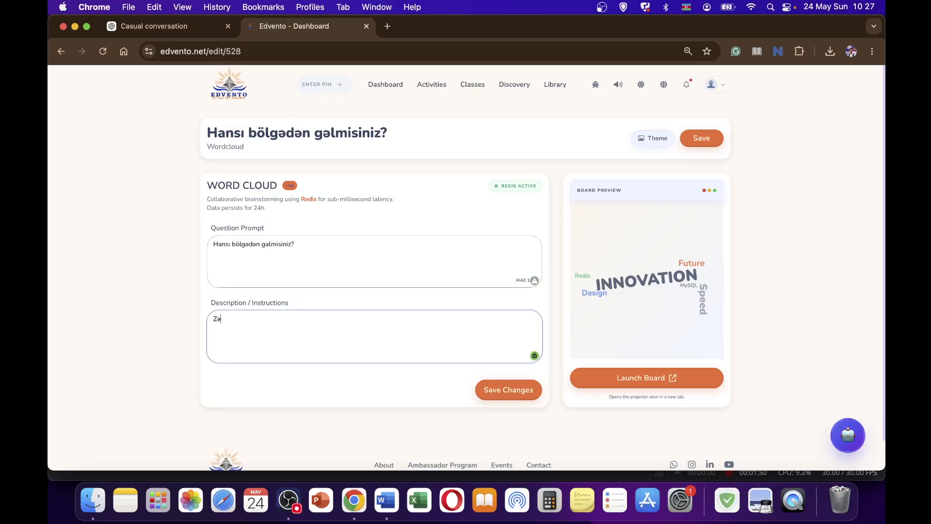
text(hmət olmasa yaşadığınız bölgənin ad)
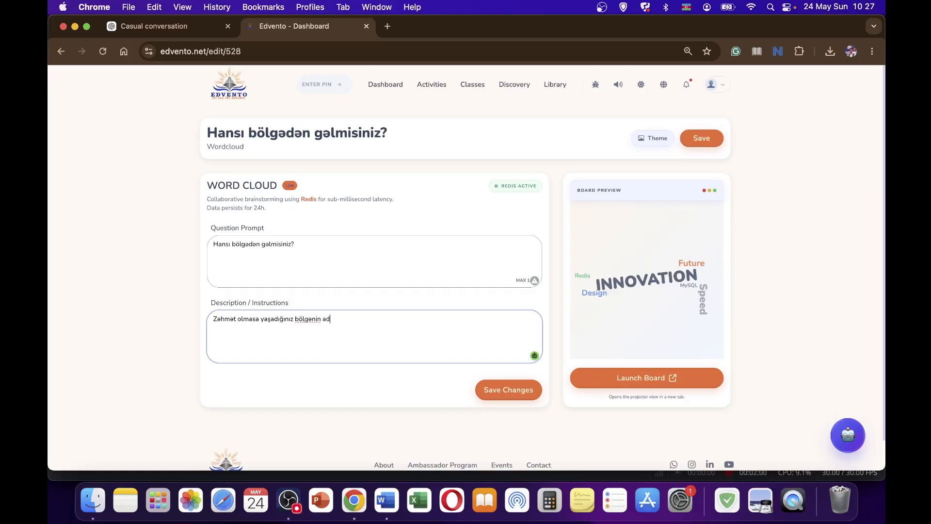
text(ını yazın.)
click(512, 401)
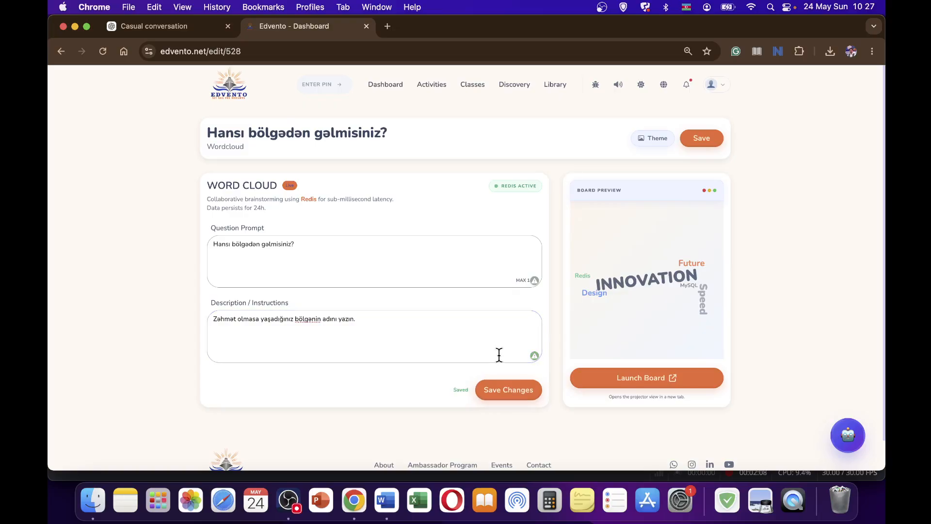
mouse_move(537, 281)
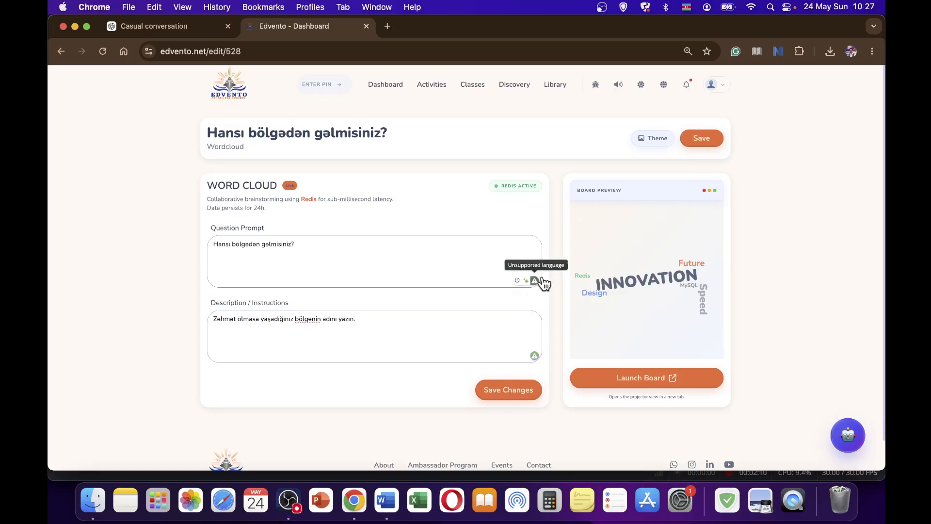
click(696, 138)
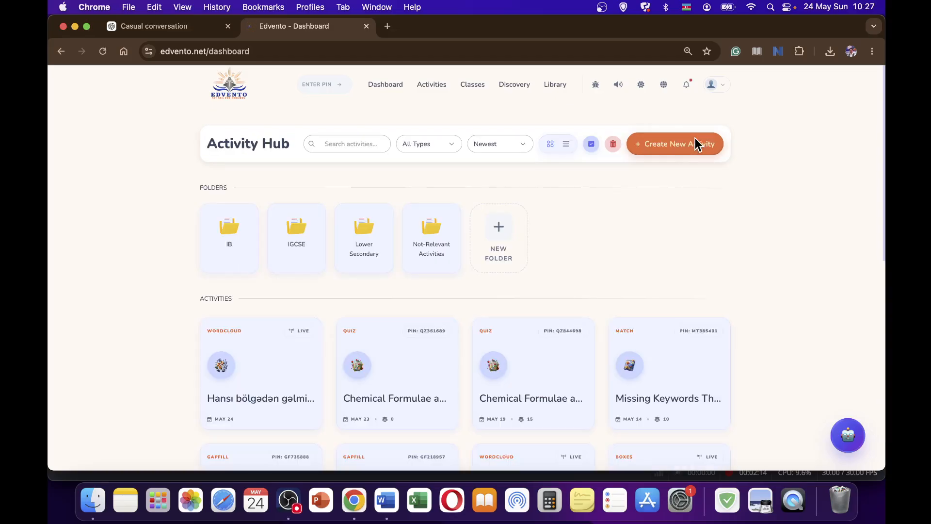
Host the new "Hansı bölgədən gəlmisiniz?" word cloud live in a separate browser tab and switch to it
mouse_move(257, 361)
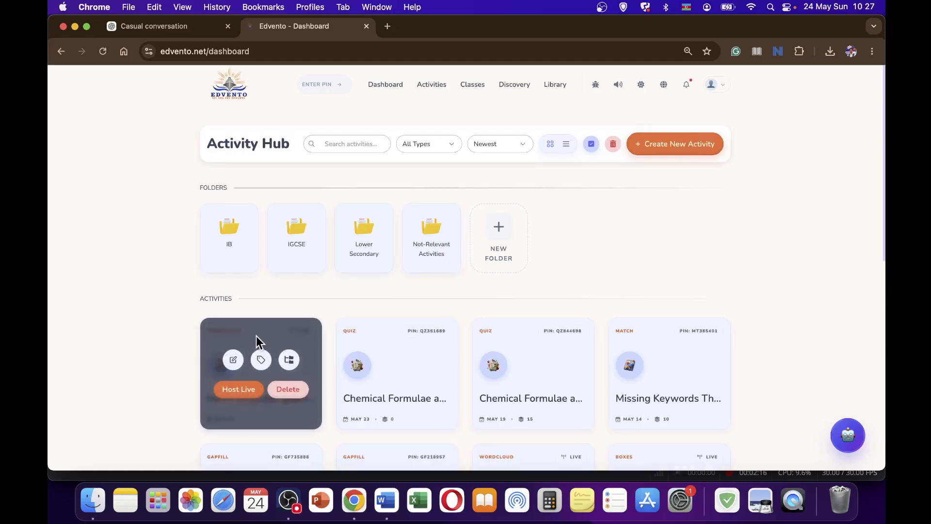
right_click(253, 394)
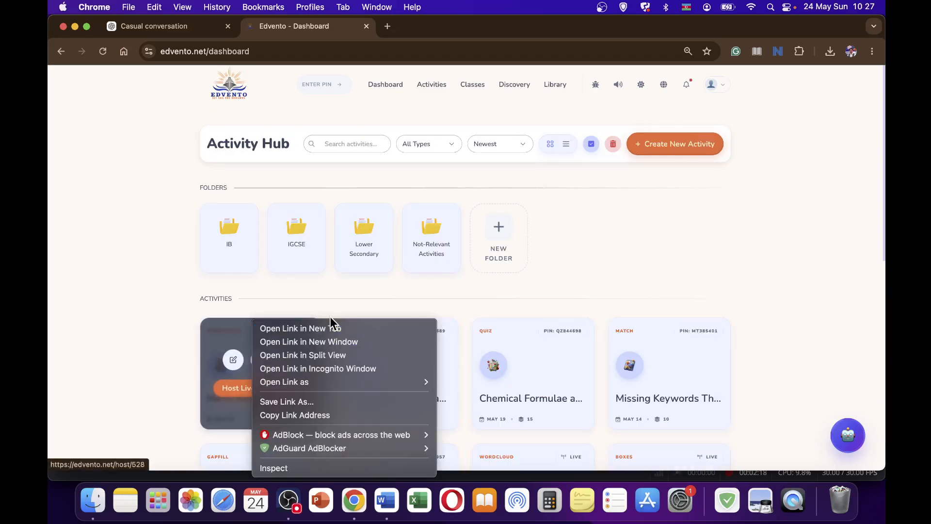
click(328, 329)
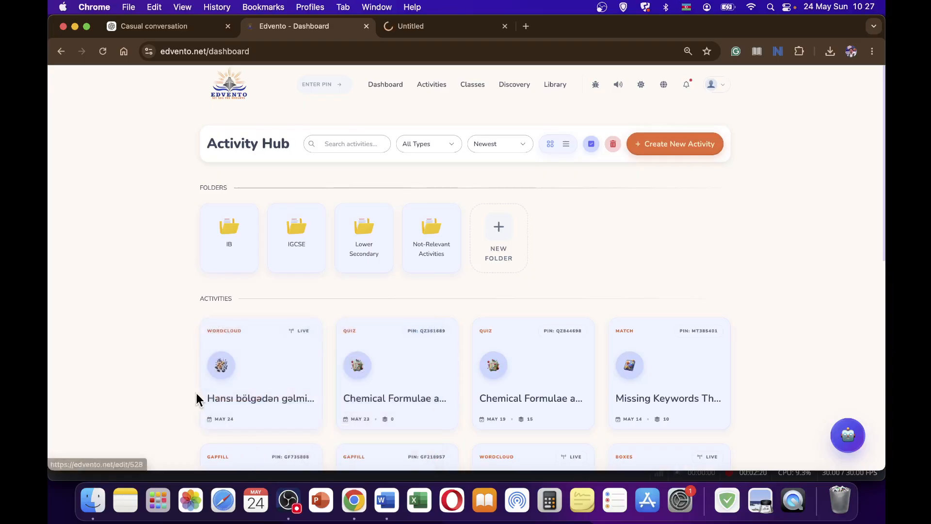
click(455, 27)
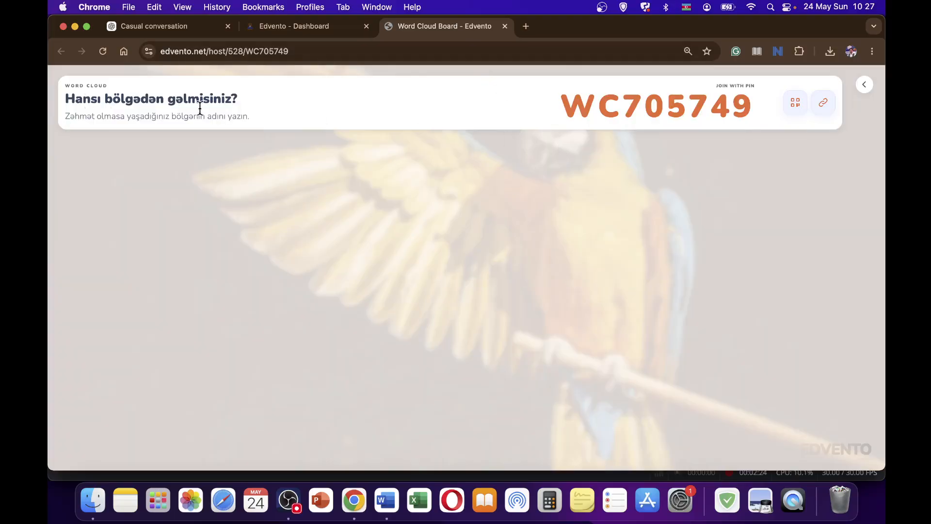
Review the question, the instructions and the join PIN on the live word cloud board
drag(238, 99, 68, 124)
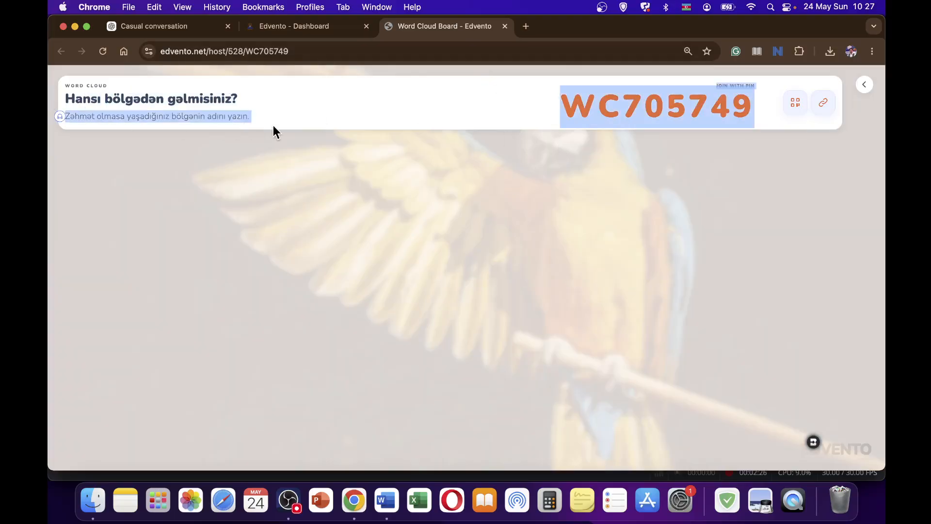
click(282, 115)
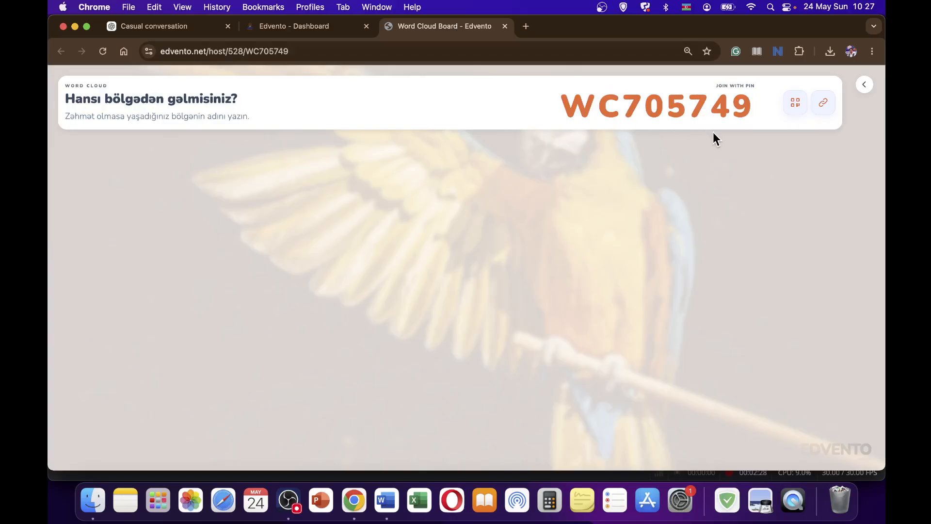
drag(750, 105, 563, 111)
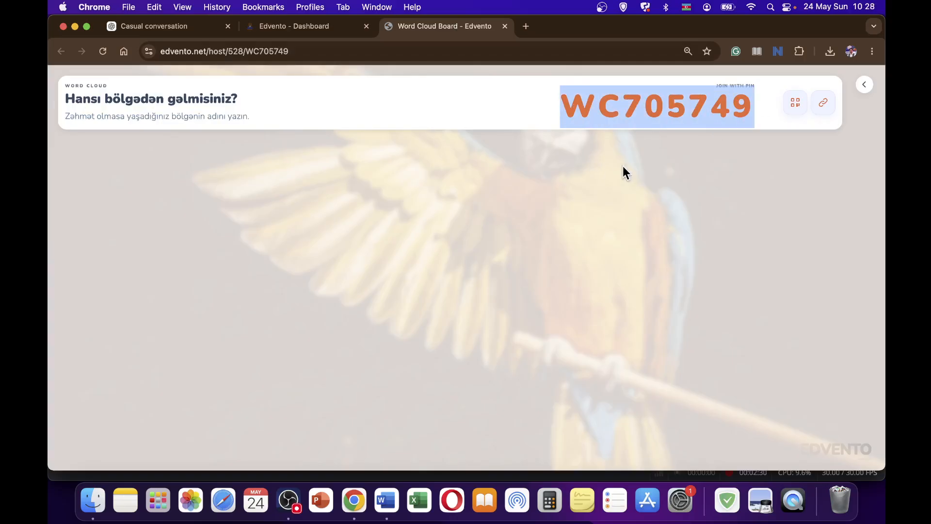
click(703, 162)
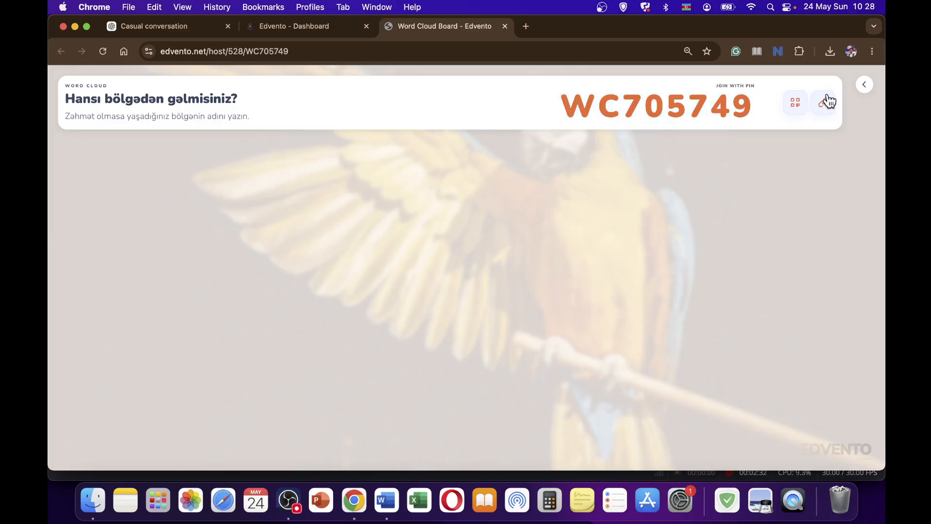
Display the join QR code for participants to scan and return to the word cloud board
click(803, 105)
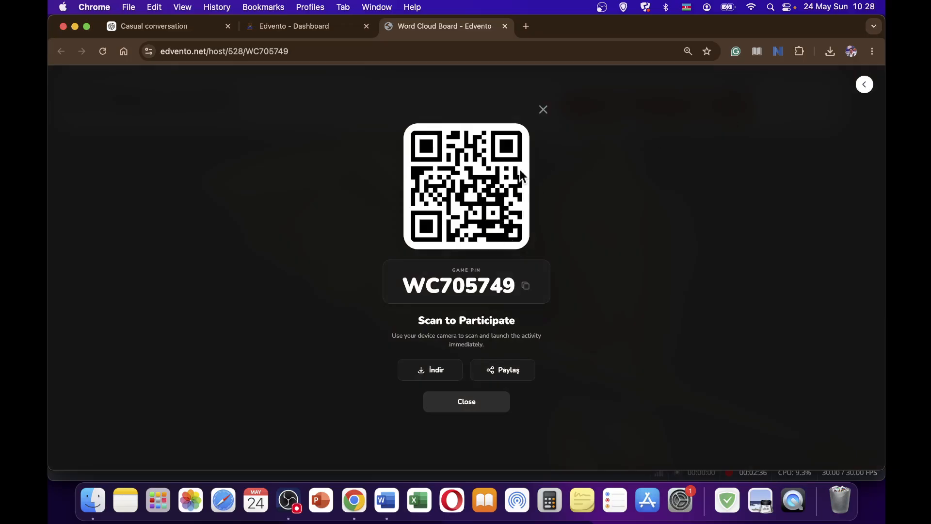
click(544, 111)
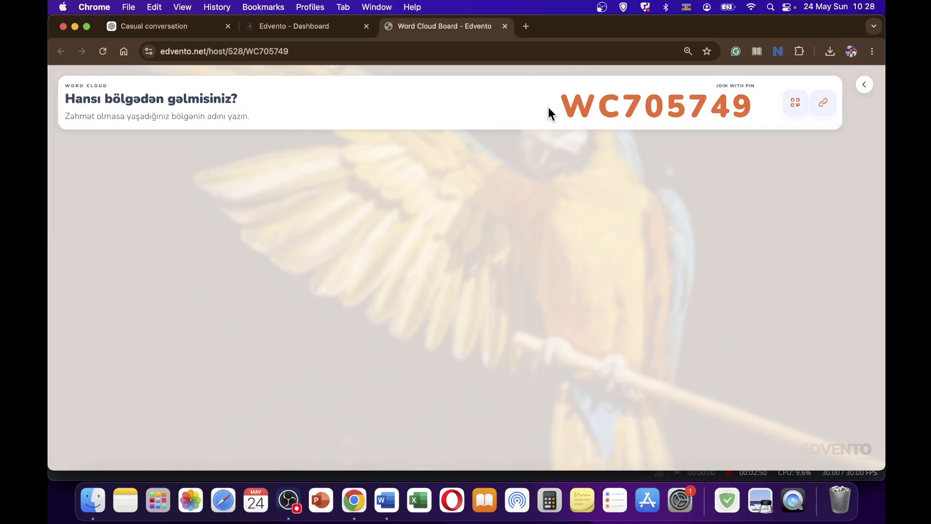
click(797, 104)
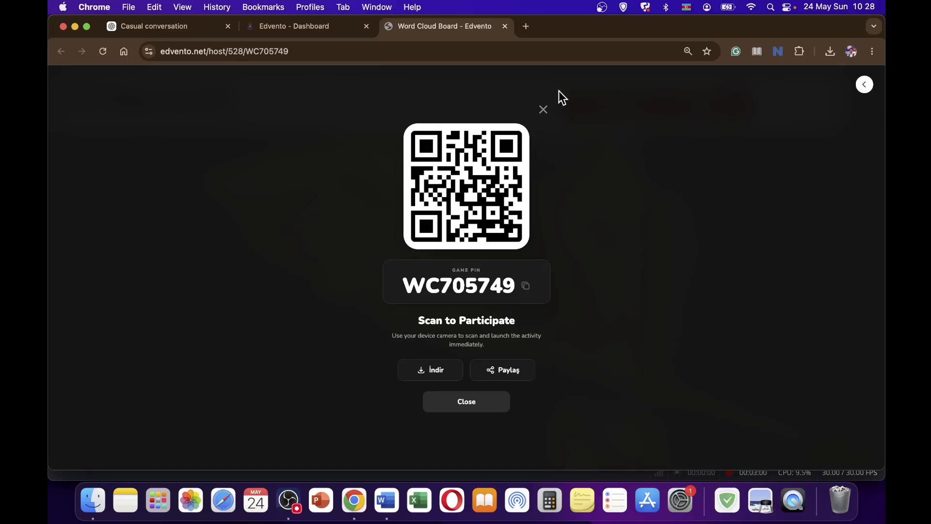
click(543, 111)
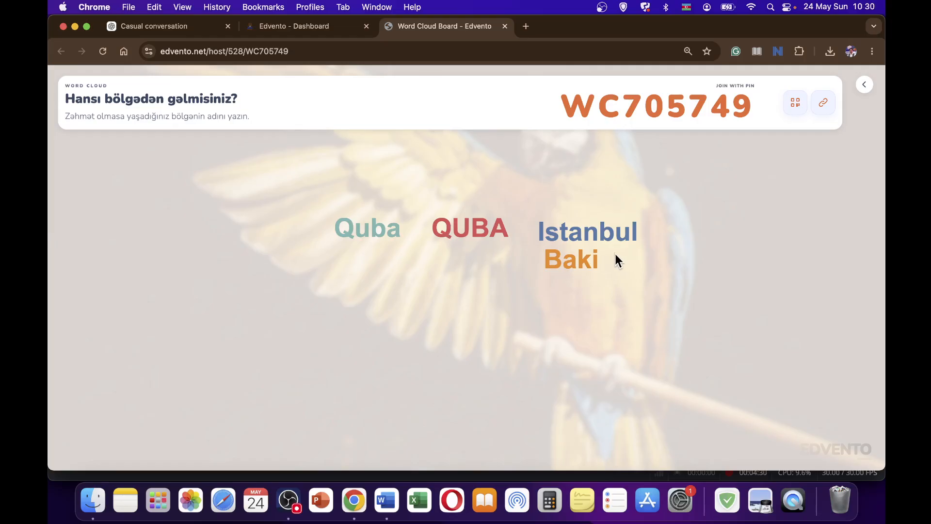
Examine the words that participants submitted on the word cloud board
drag(599, 267, 298, 233)
click(450, 285)
drag(615, 260, 384, 268)
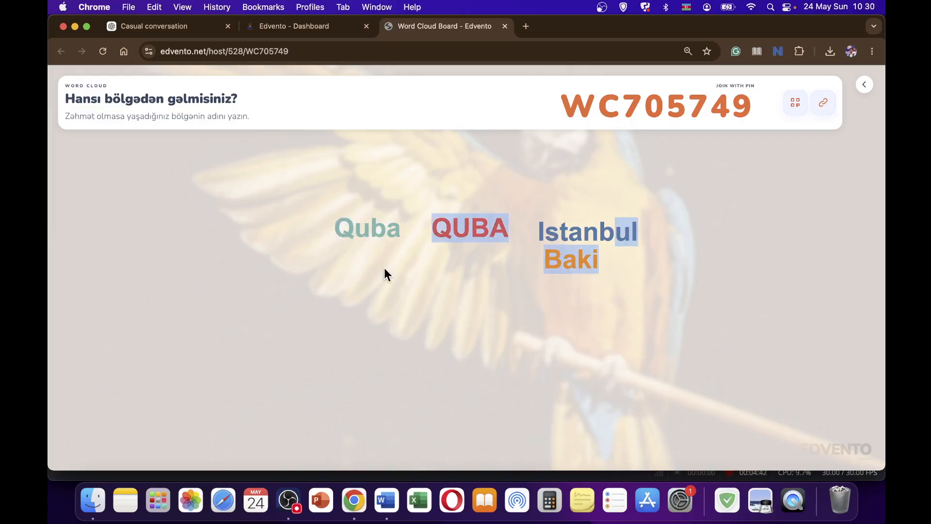
click(420, 327)
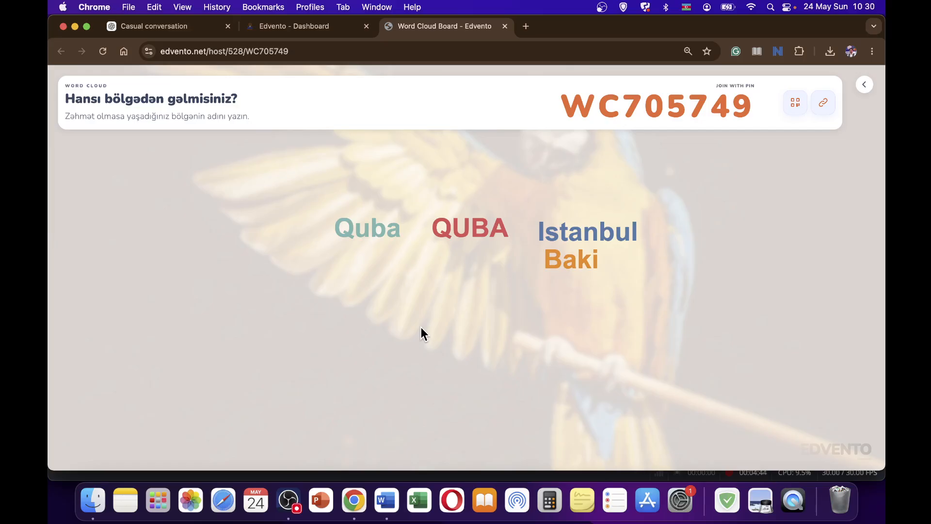